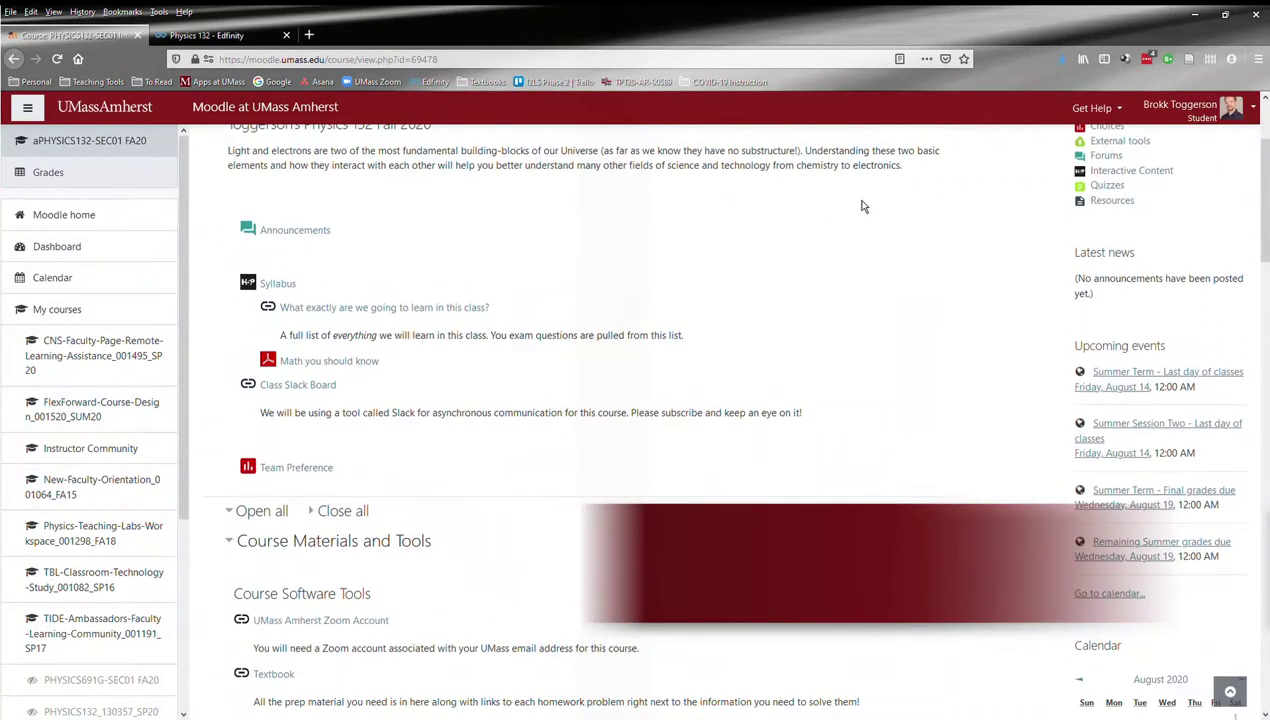
scroll(864, 206, down, 3)
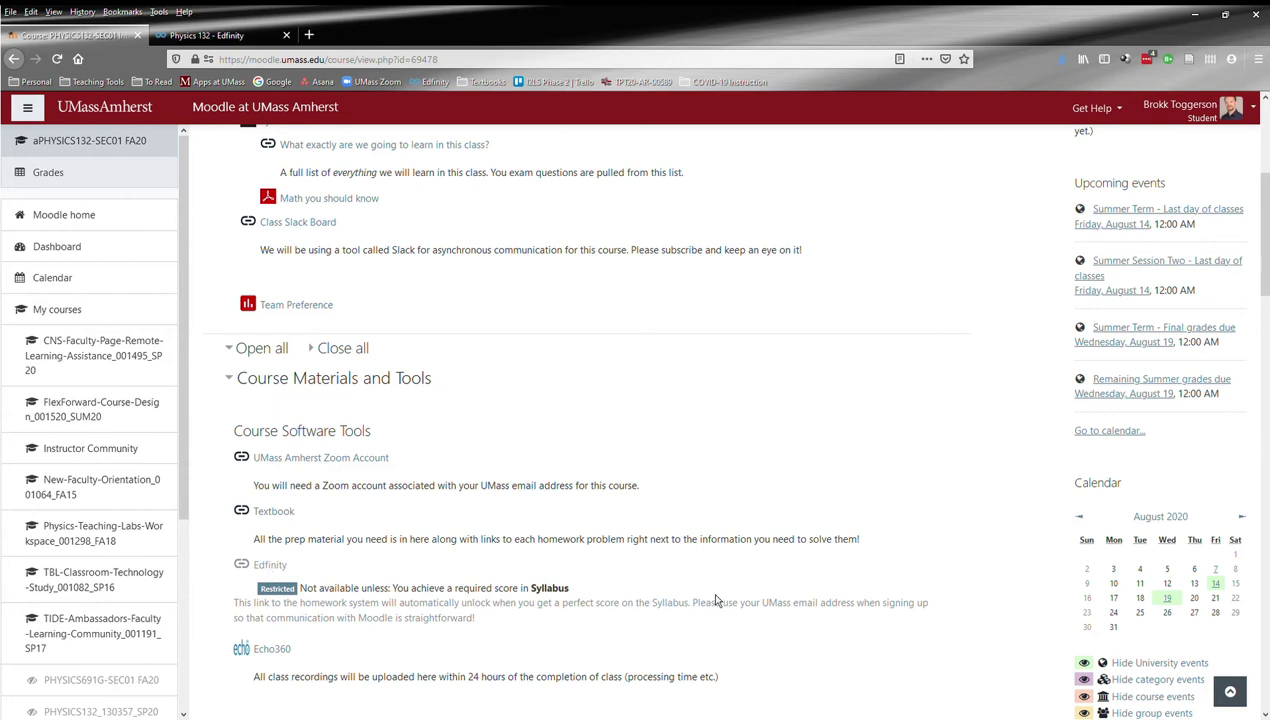
Highlight the Edfinity note about signing up with your UMass email address
drag(694, 603, 928, 604)
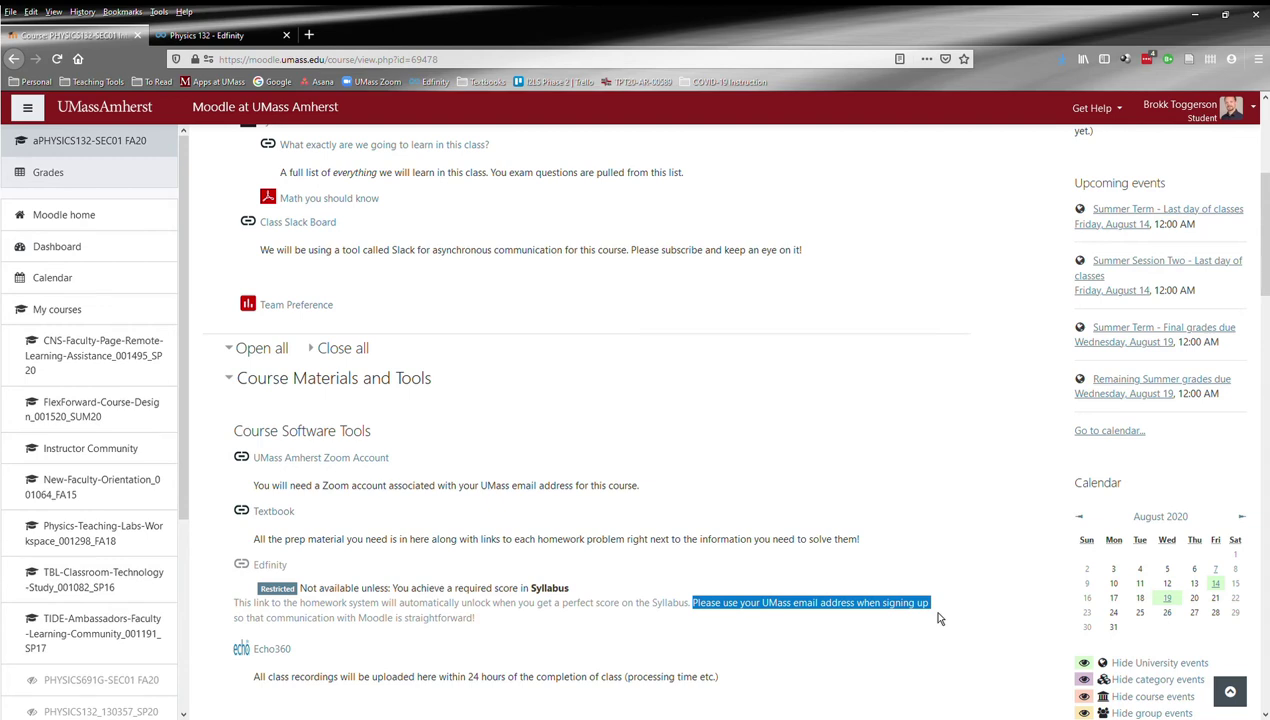
Switch to the 'Physics 132 - Edfinity' tab to see Unit 1–5 Homework assignments
click(230, 35)
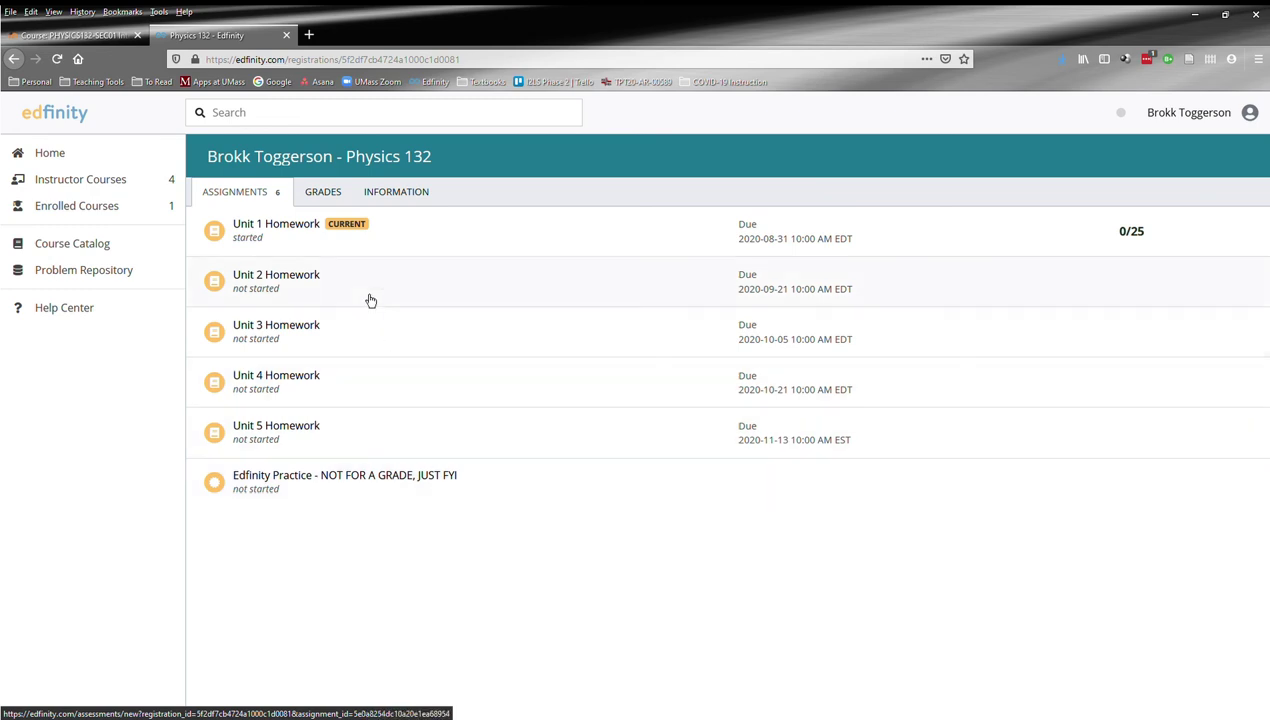
Open the Unit 1 Homework assignment from the Edfinity assignments list
click(555, 235)
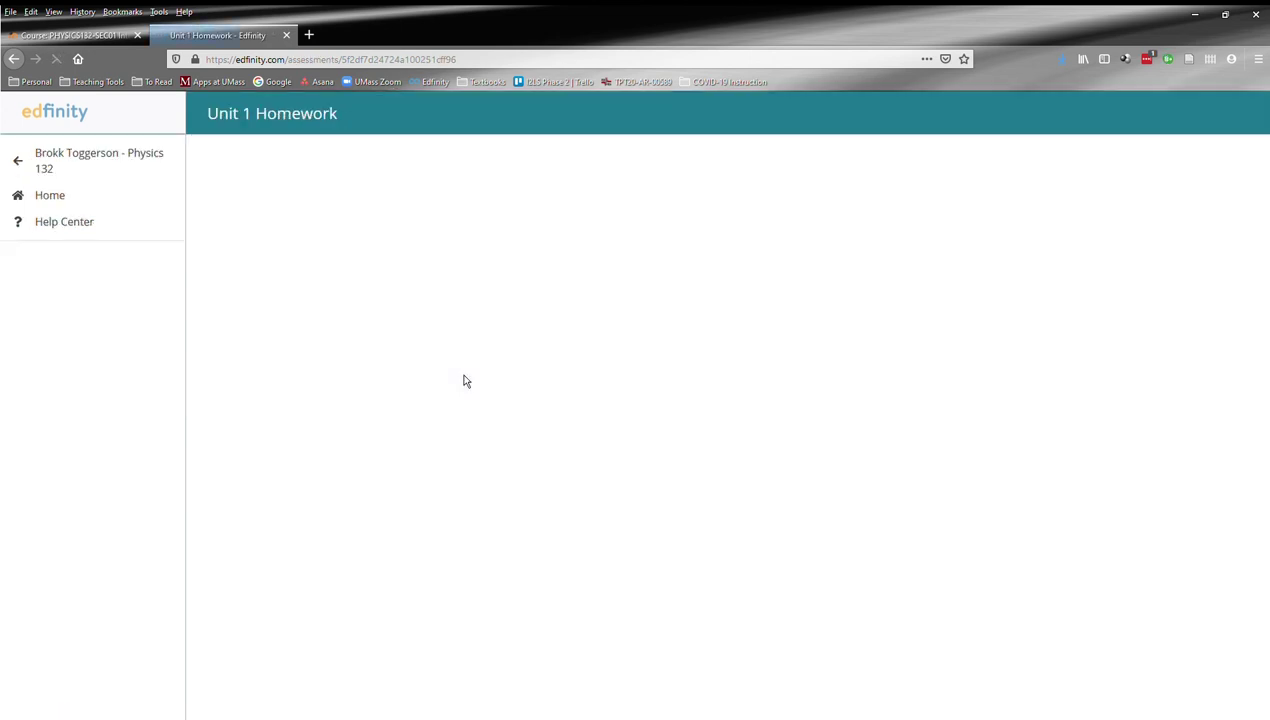